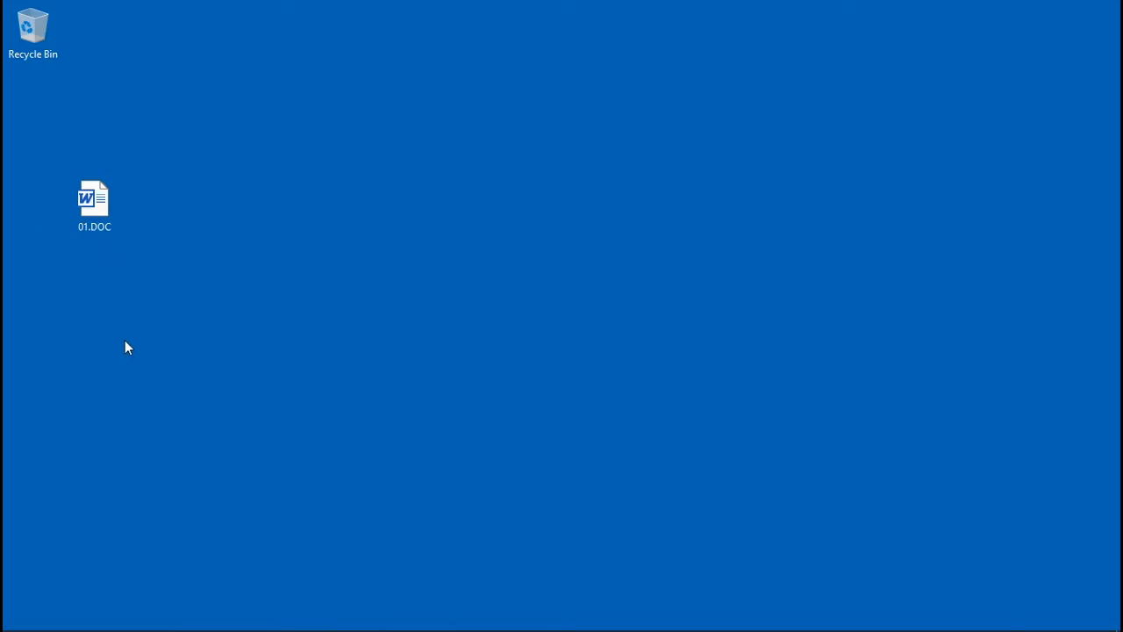
- Open the old 01.DOC from the desktop in Word, triggering the File Block warning for Word 2 binaries
double_click(97, 204)
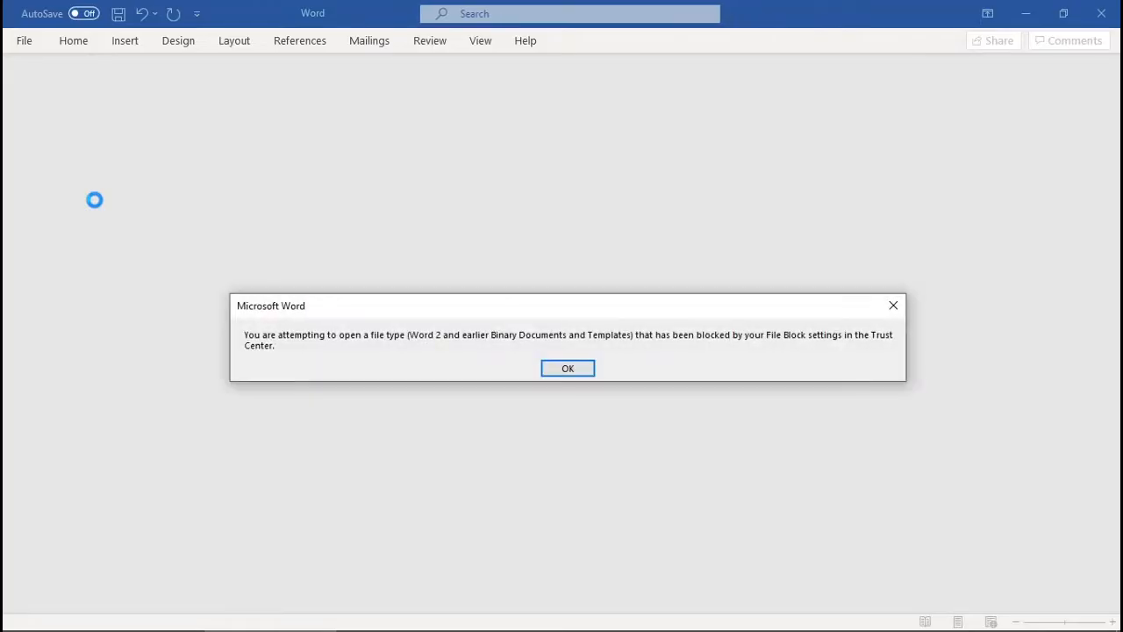
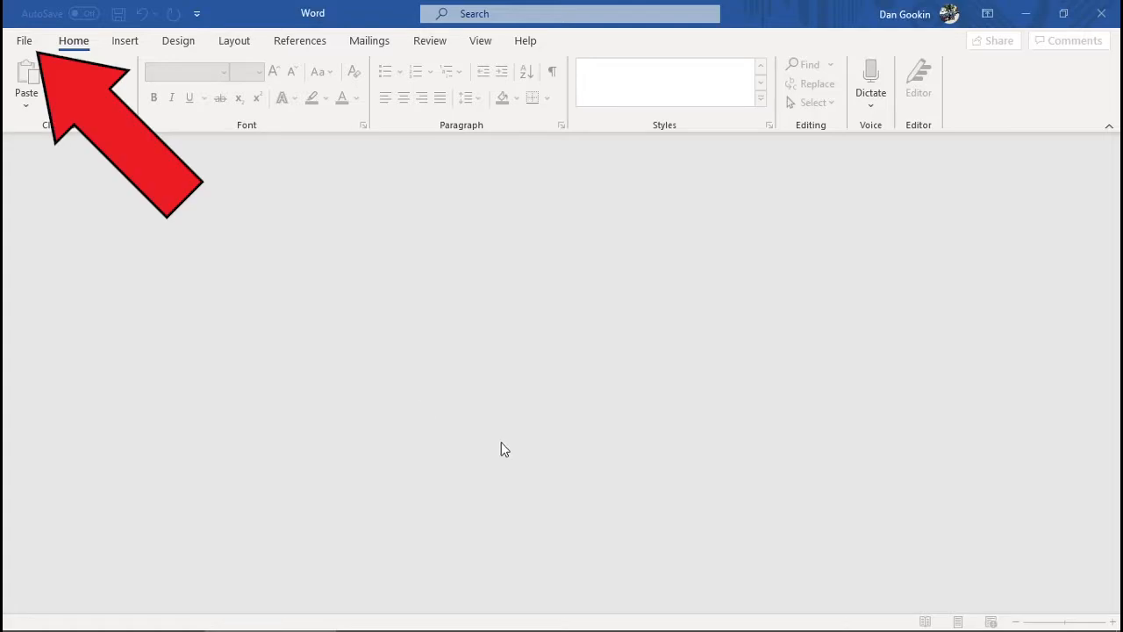
- Show the Trust Center page in Word Options via File > Options
left_click(24, 40)
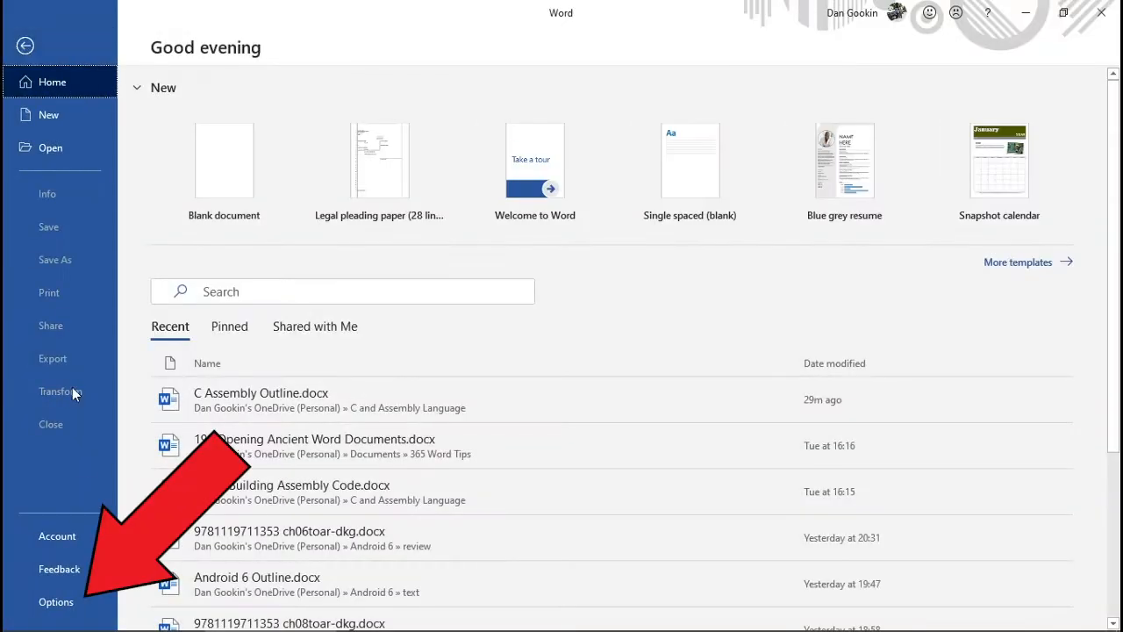
left_click(54, 602)
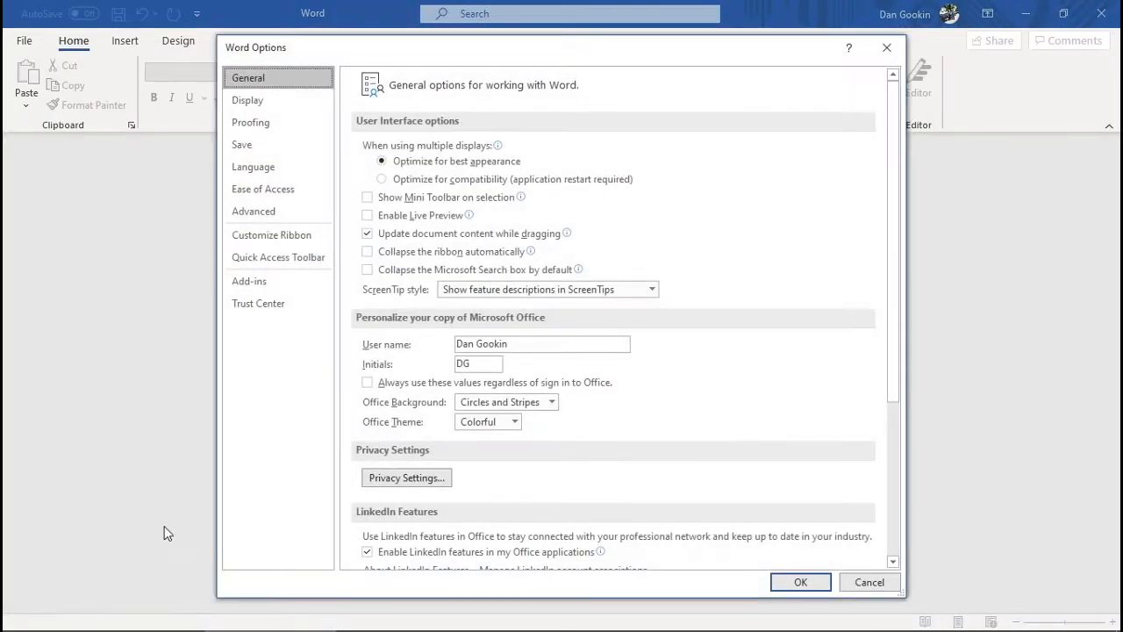
left_click(304, 303)
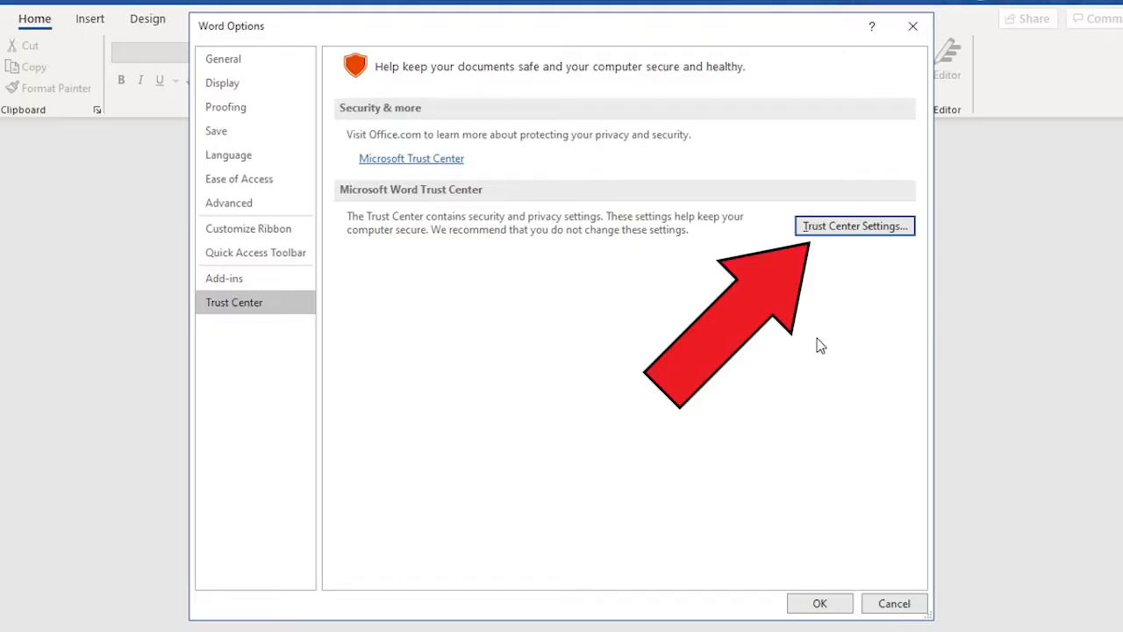
- In File Block Settings, uncheck Open for Word 2 and earlier, then confirm with OK twice
left_click(832, 231)
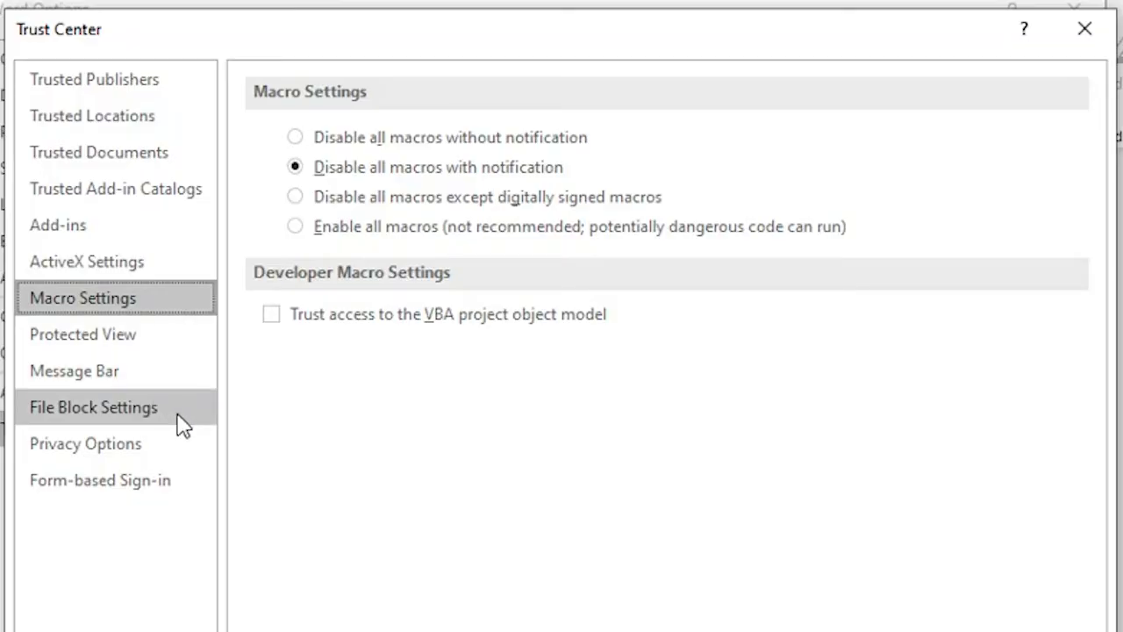
left_click(181, 425)
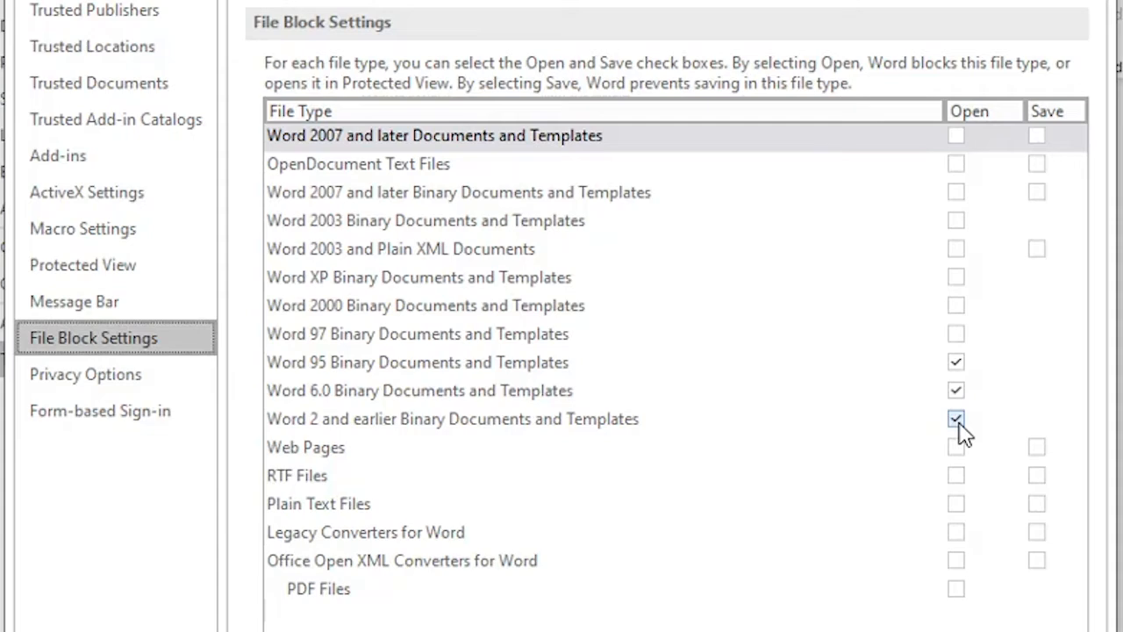
left_click(957, 420)
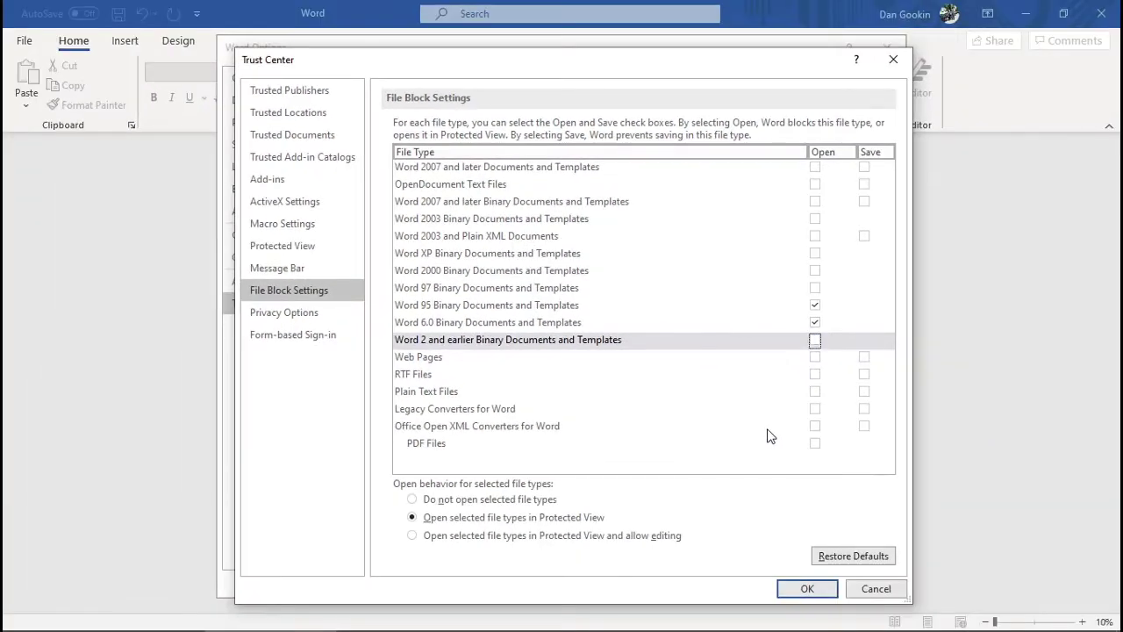
left_click(805, 589)
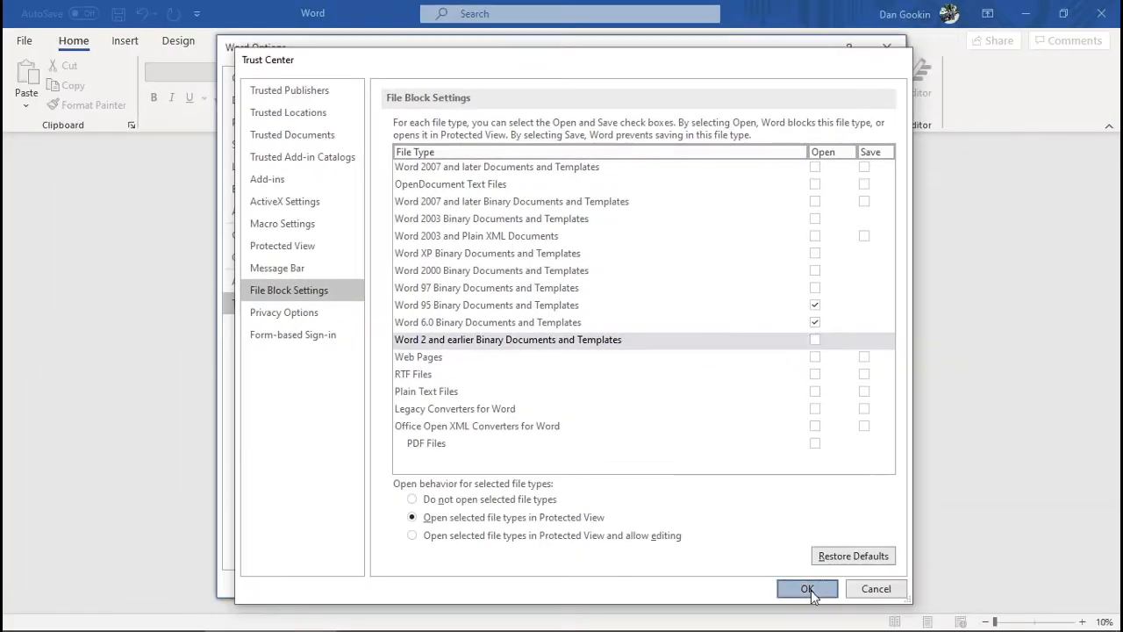
left_click(804, 586)
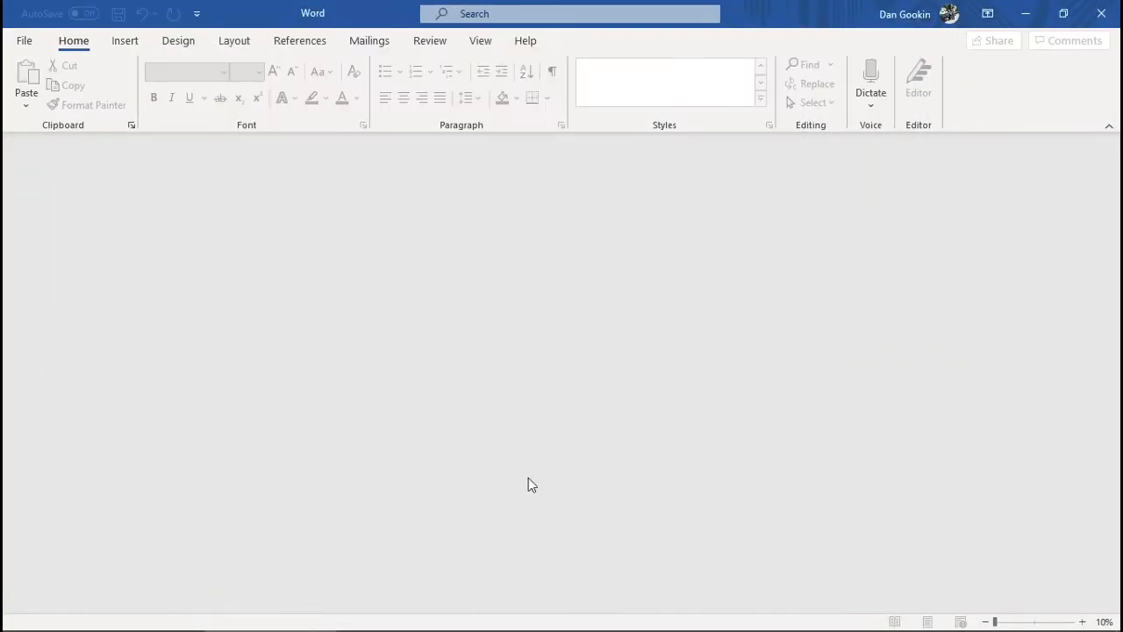
- Open 01.DOC from the Recent list in Compatibility Mode and scroll through its pages
left_click(24, 42)
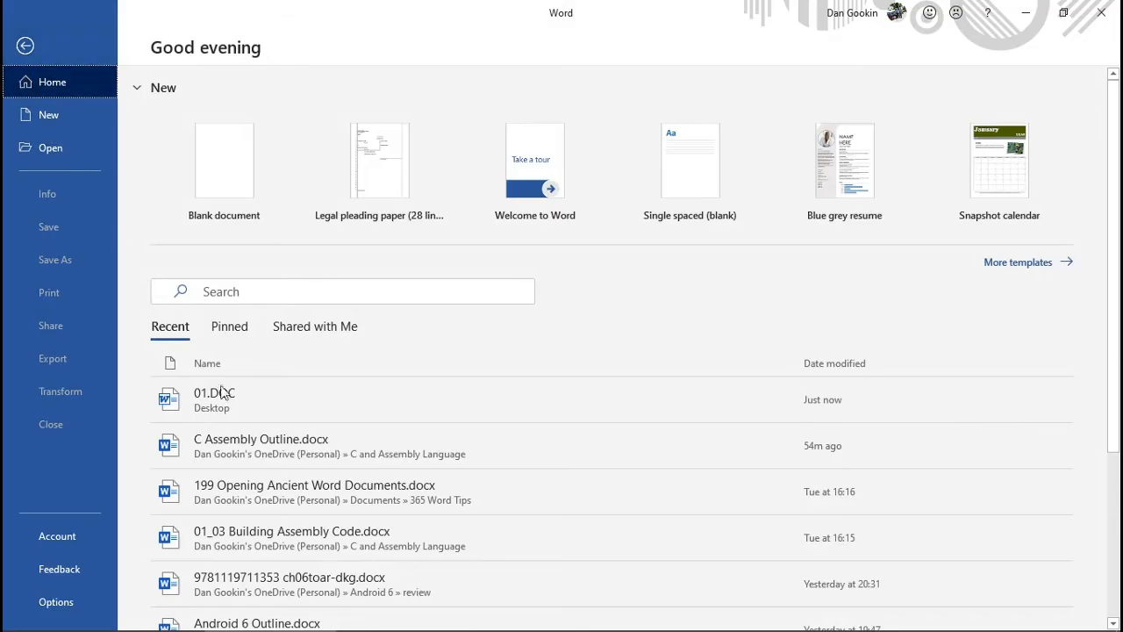
left_click(233, 399)
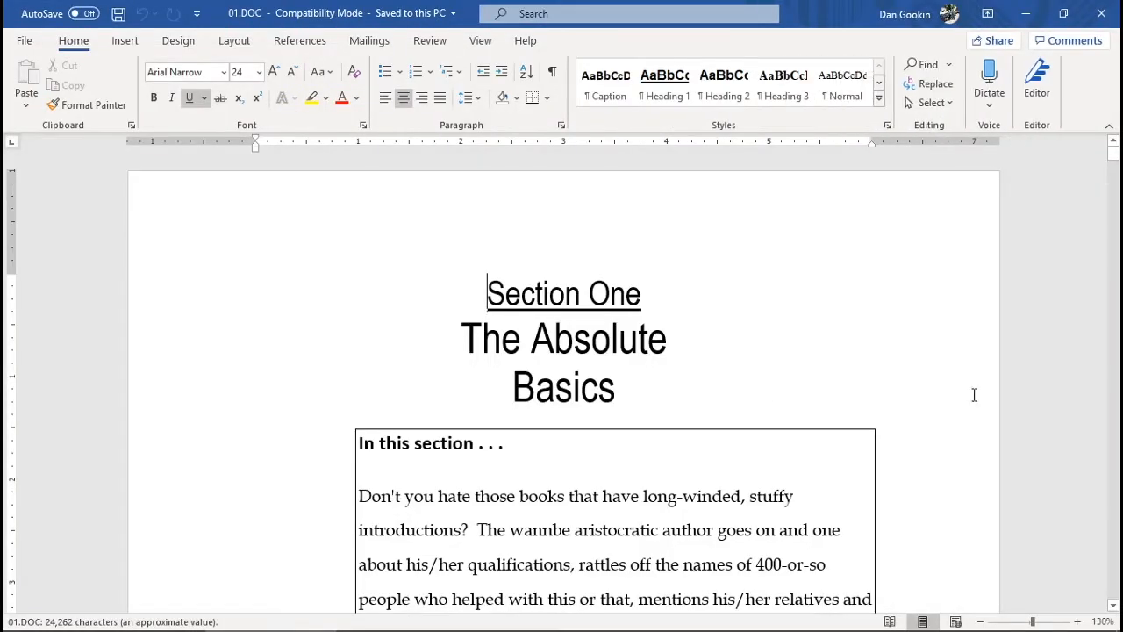
scroll(974, 395, "down", 1)
scroll(974, 395, "down", 2)
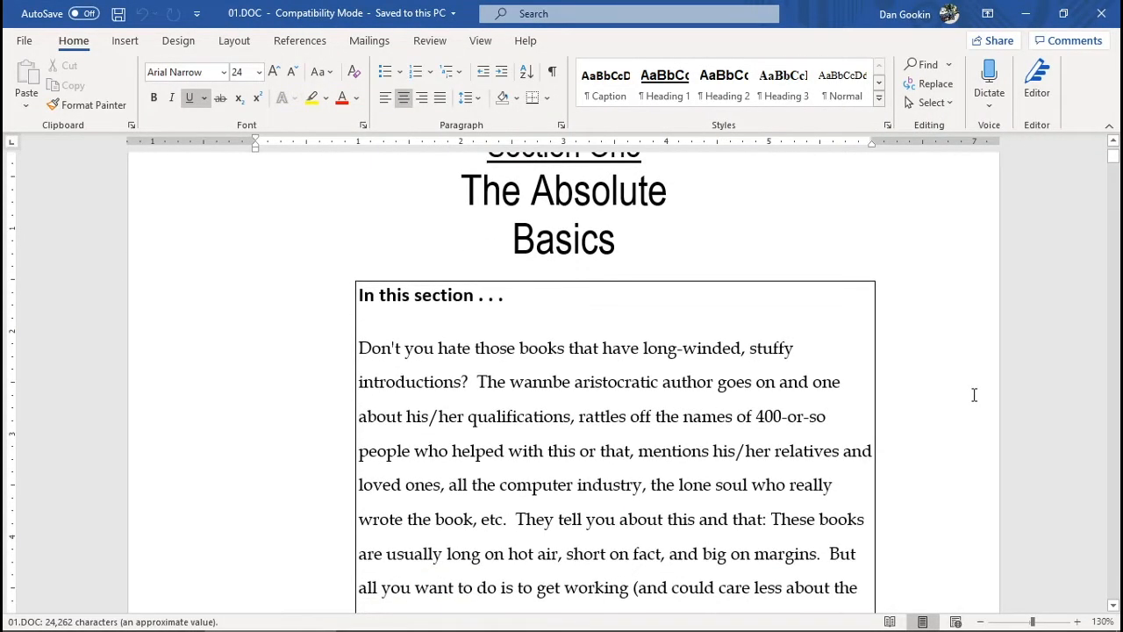
scroll(974, 395, "down", 1)
scroll(974, 395, "down", 1)
scroll(974, 395, "down", 2)
scroll(974, 395, "down", 1)
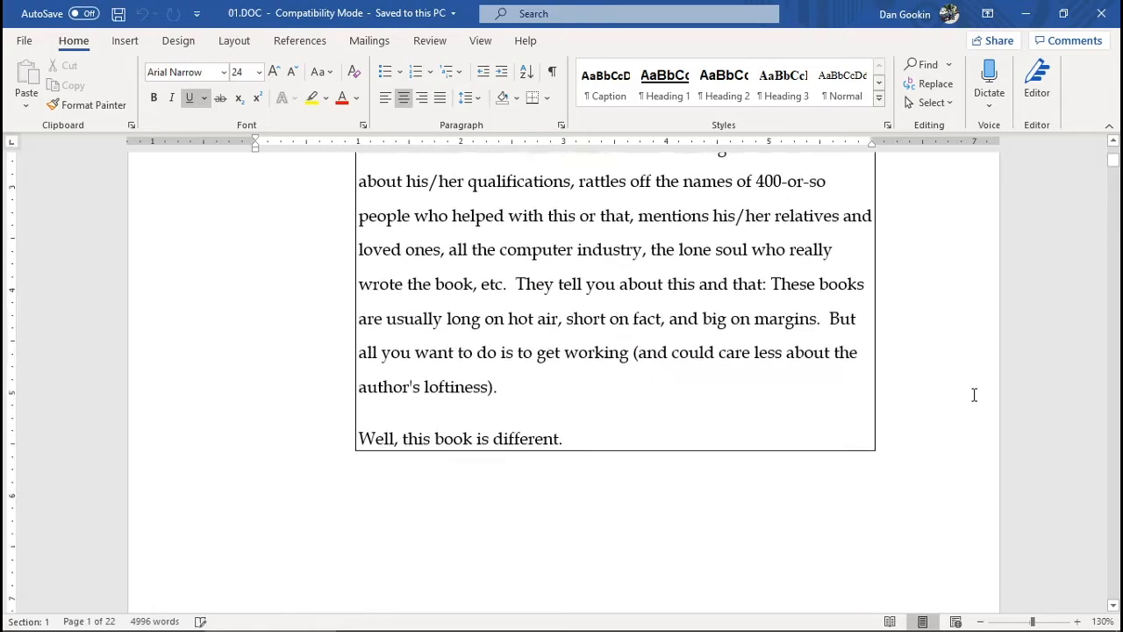
scroll(974, 395, "down", 3)
scroll(974, 395, "down", 3)
scroll(975, 395, "down", 2)
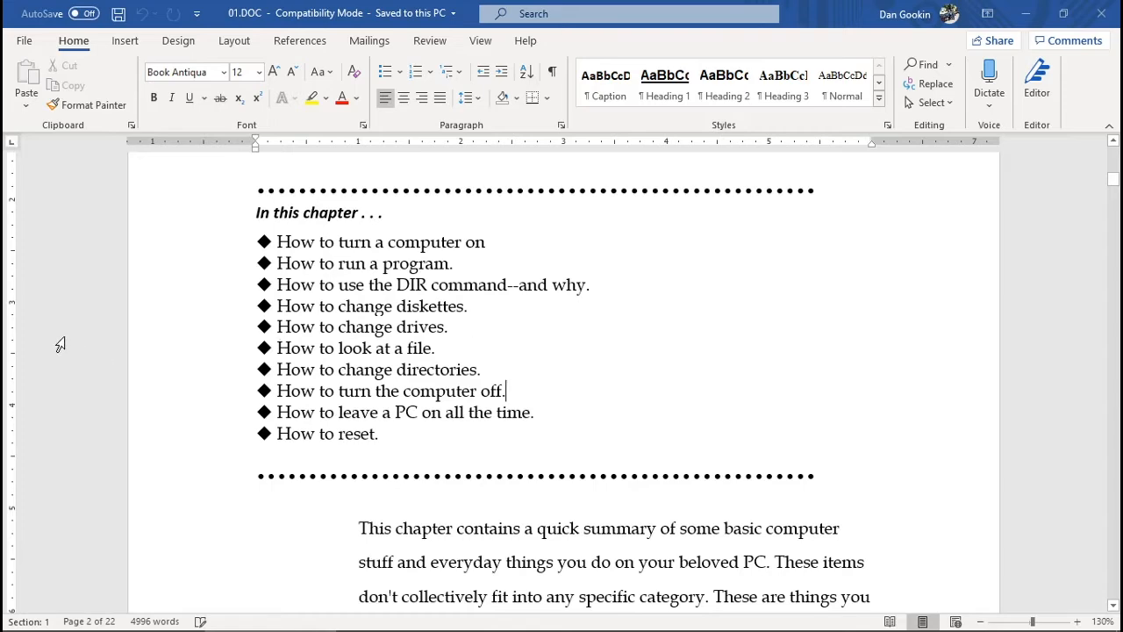
scroll(132, 338, "down", 1)
scroll(255, 326, "down", 4)
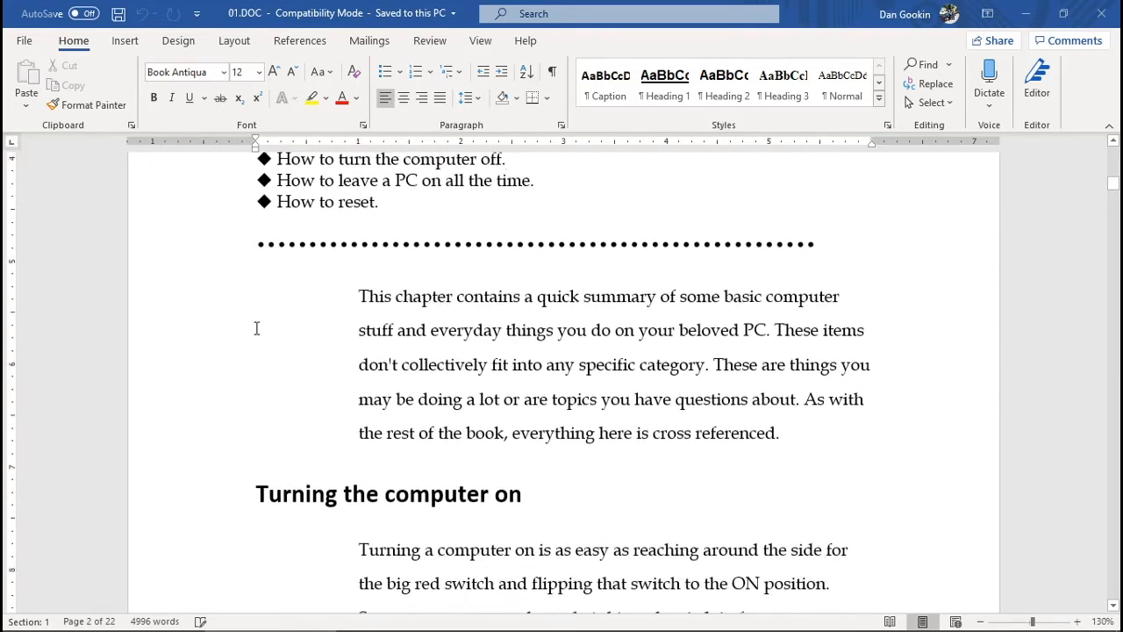
scroll(256, 328, "down", 1)
scroll(256, 325, "down", 1)
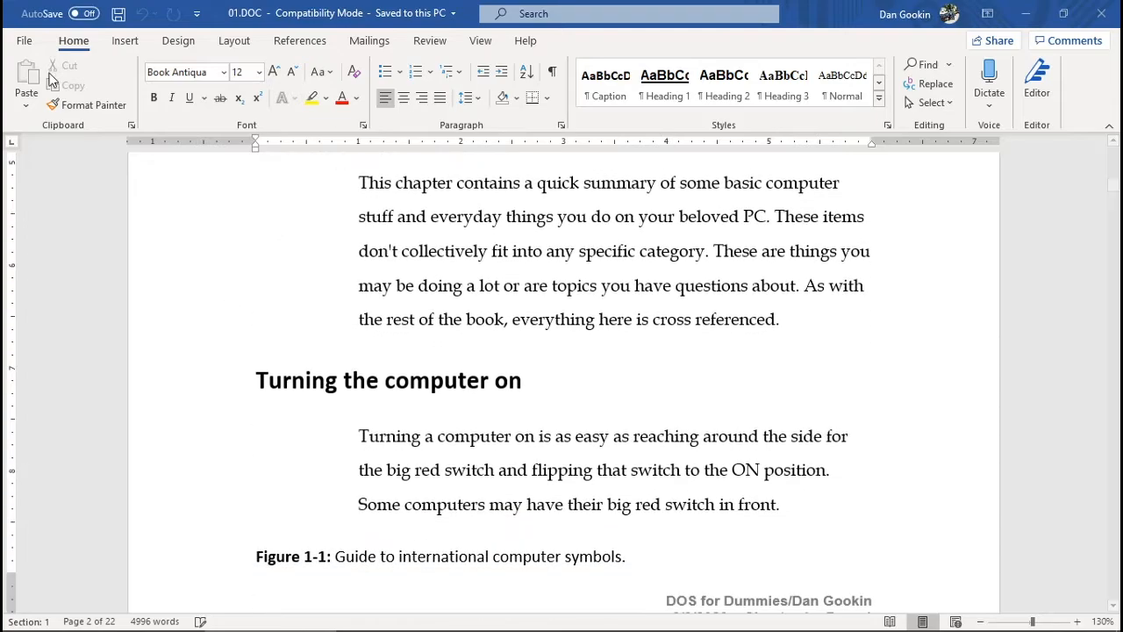
left_click(24, 42)
- Close 01.DOC and return to the Trust Center settings in Word Options
left_click(67, 424)
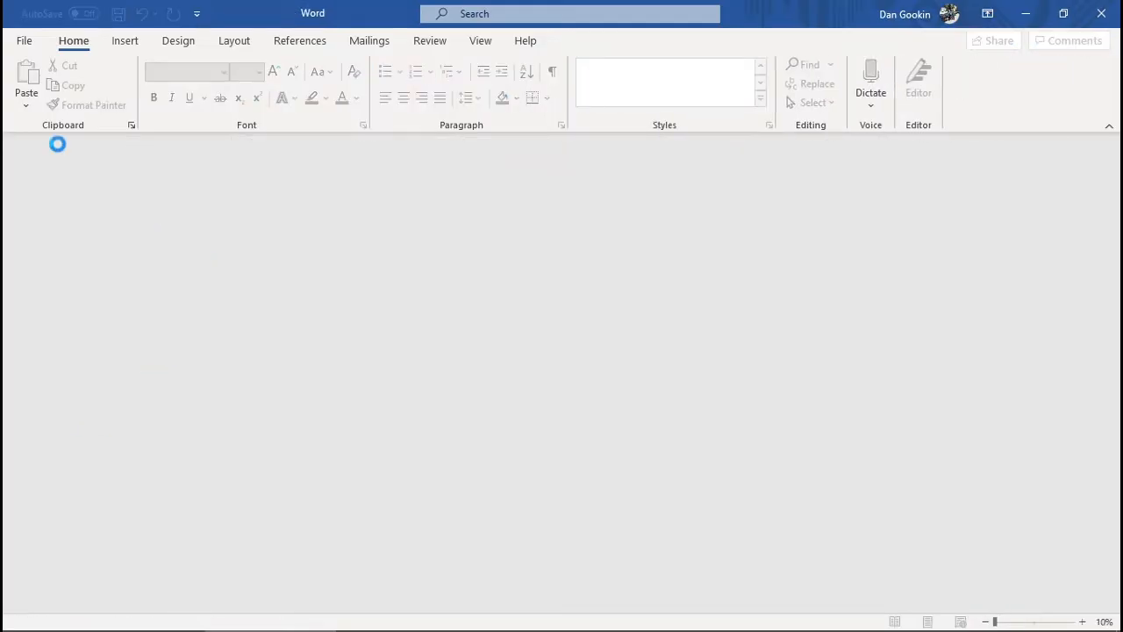
left_click(16, 46)
left_click(54, 602)
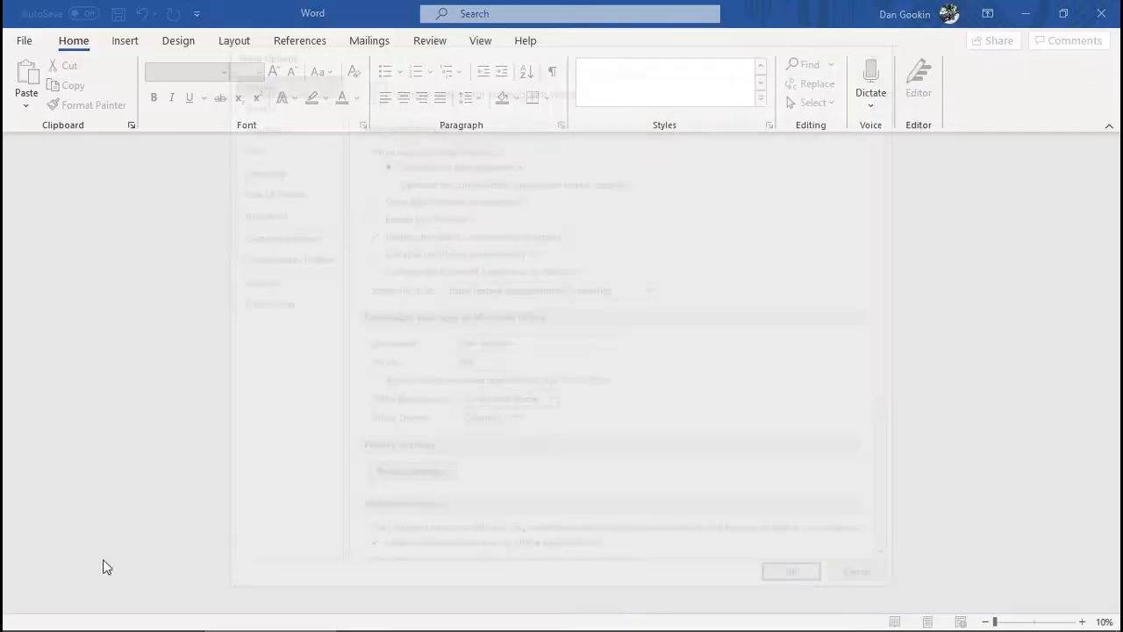
left_click(259, 303)
left_click(848, 237)
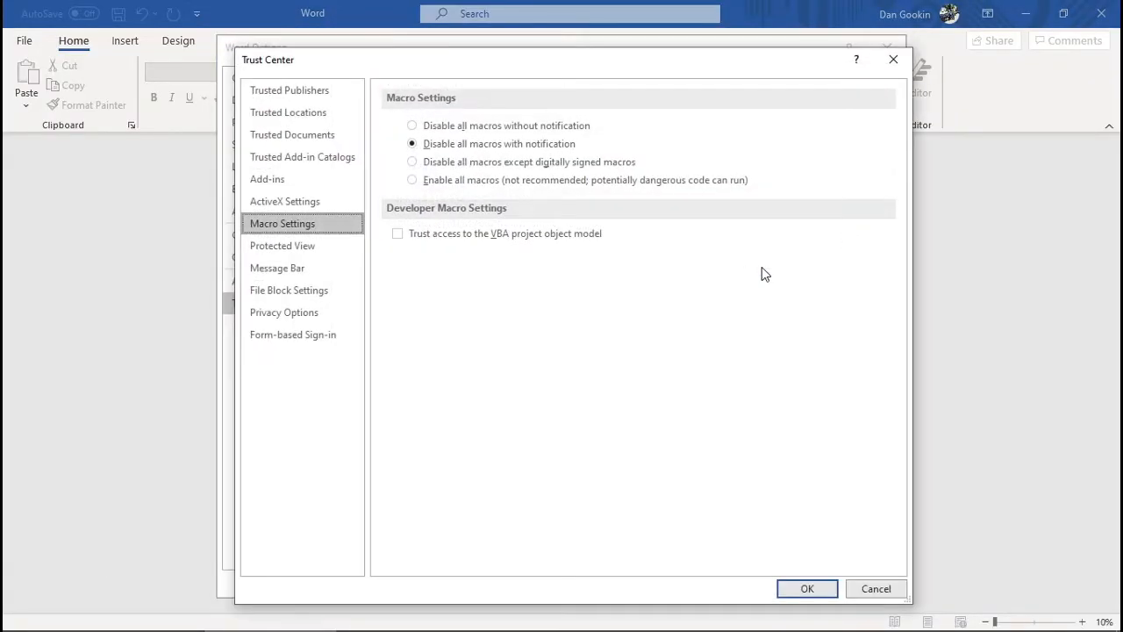
- Restore the File Block Settings defaults, re-blocking Word 2 and earlier, and confirm
left_click(307, 293)
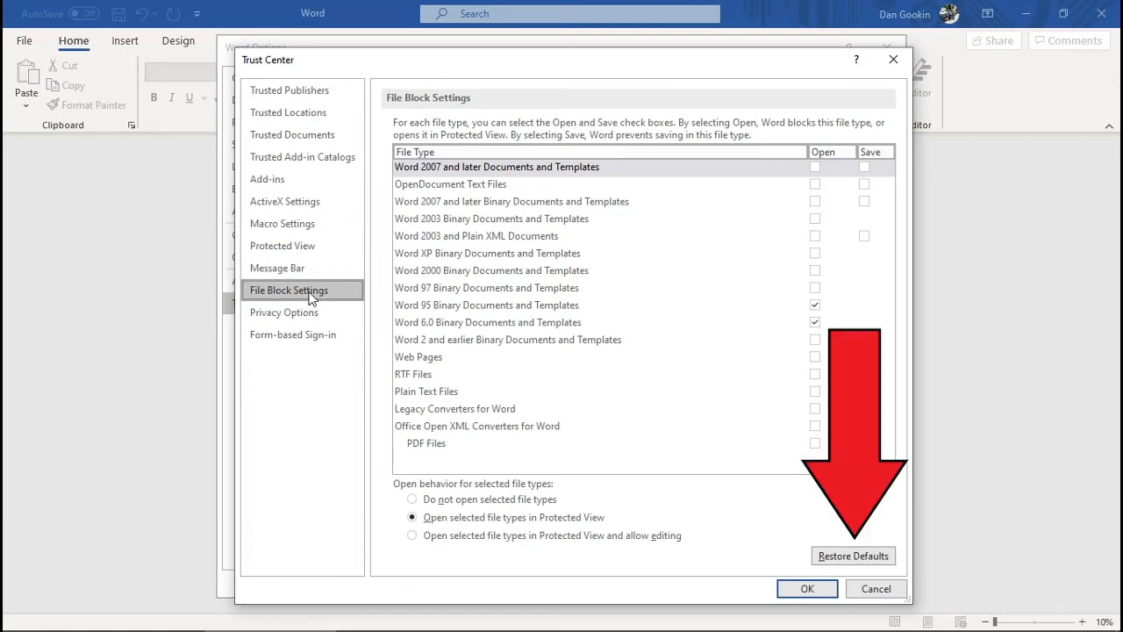
left_click(849, 555)
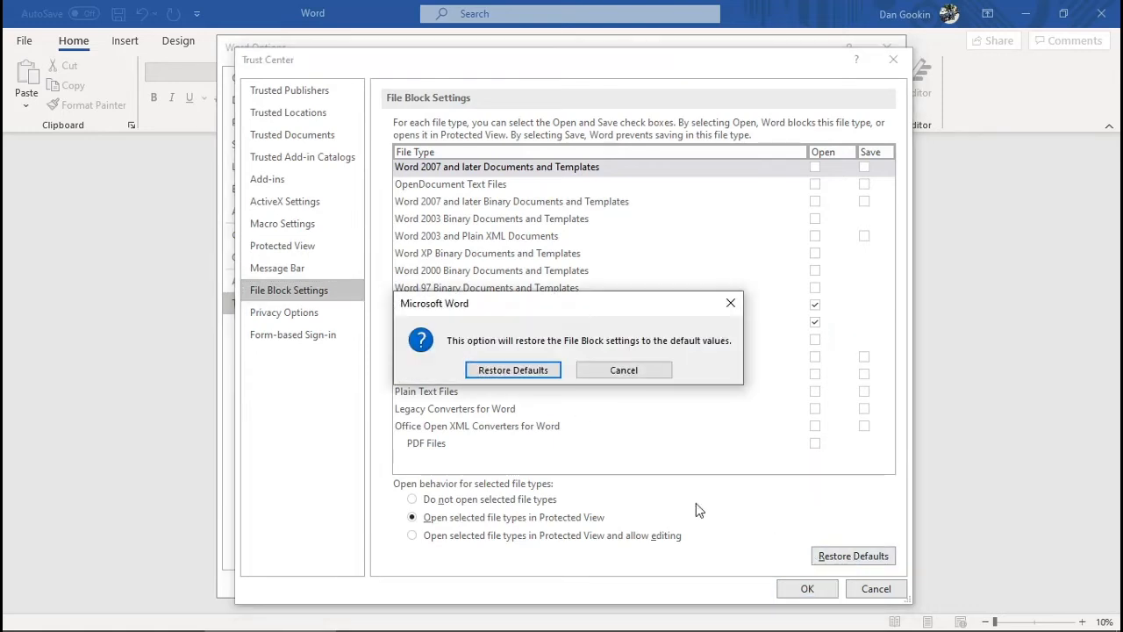
left_click(524, 369)
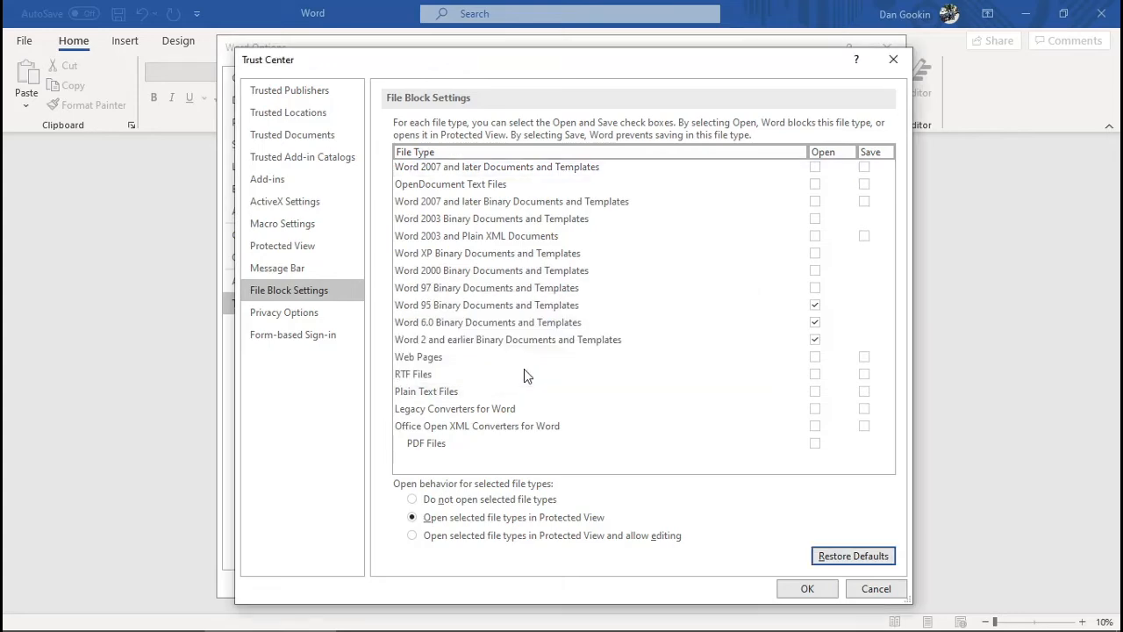
left_click(798, 588)
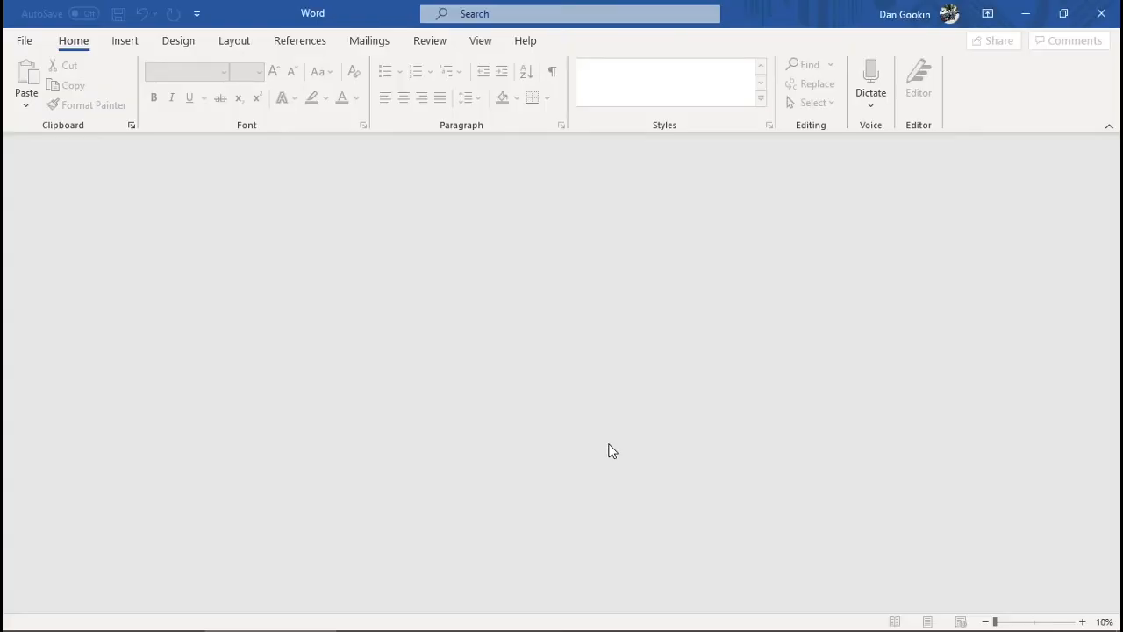
- Open 01.DOC from the Desktop with file type Recover Text from Any File (*.*)
key("ctrl+F12")
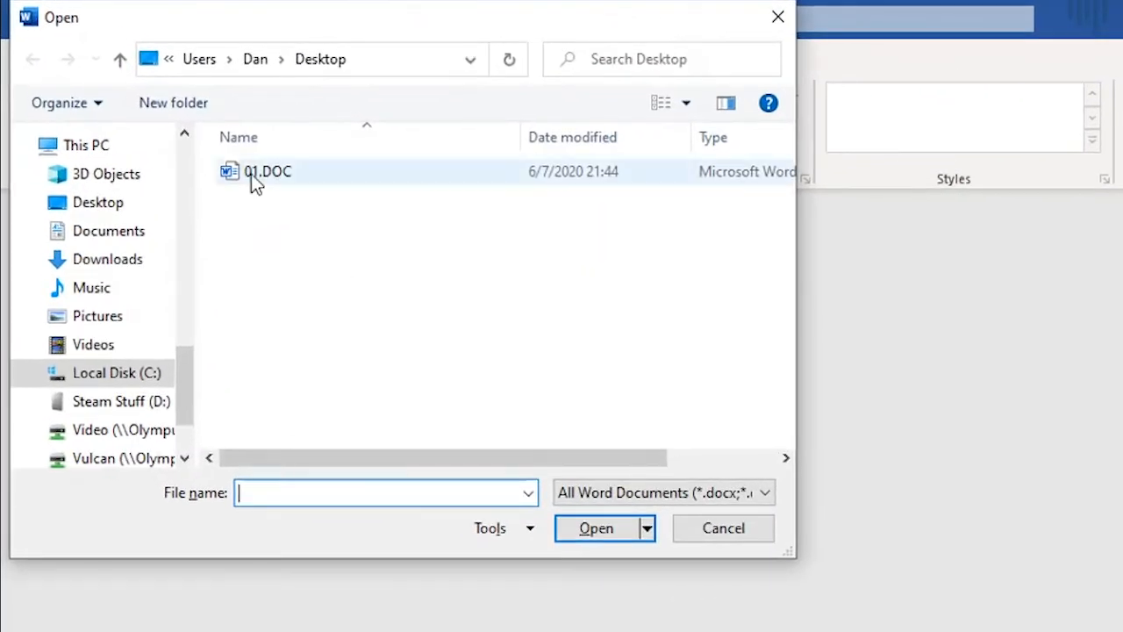
left_click(253, 173)
left_click(765, 493)
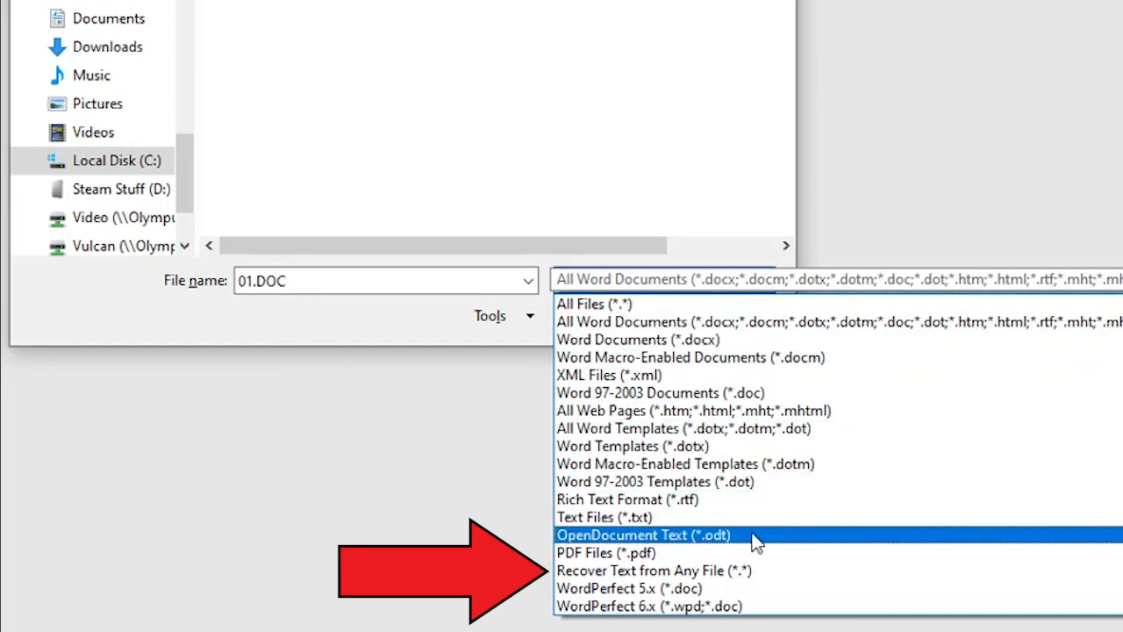
left_click(759, 569)
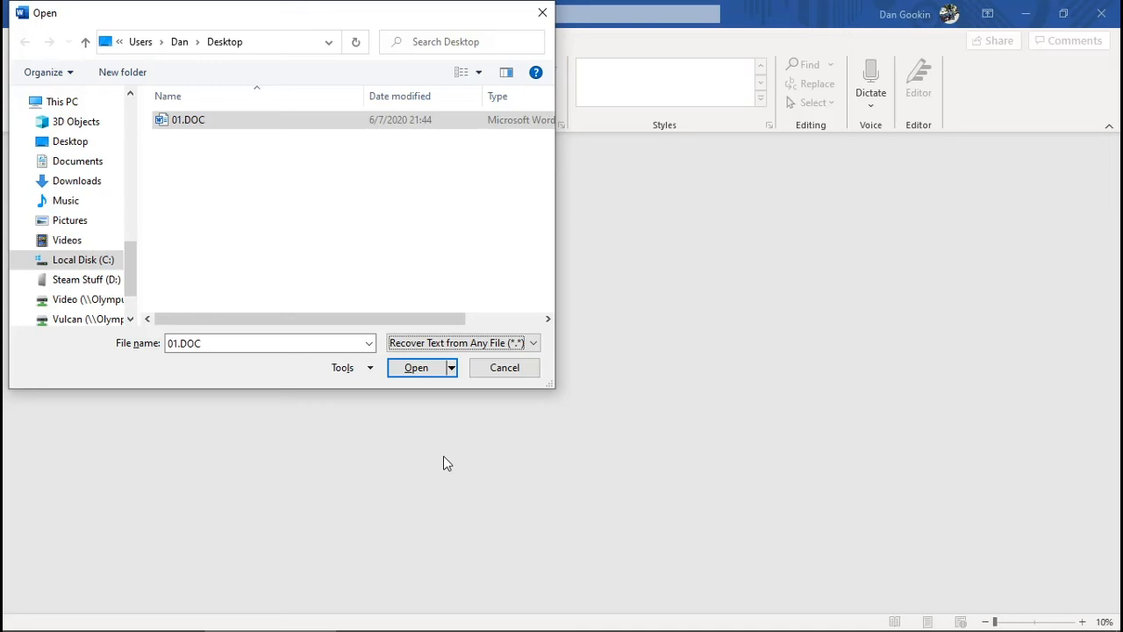
left_click(406, 368)
left_click(674, 423)
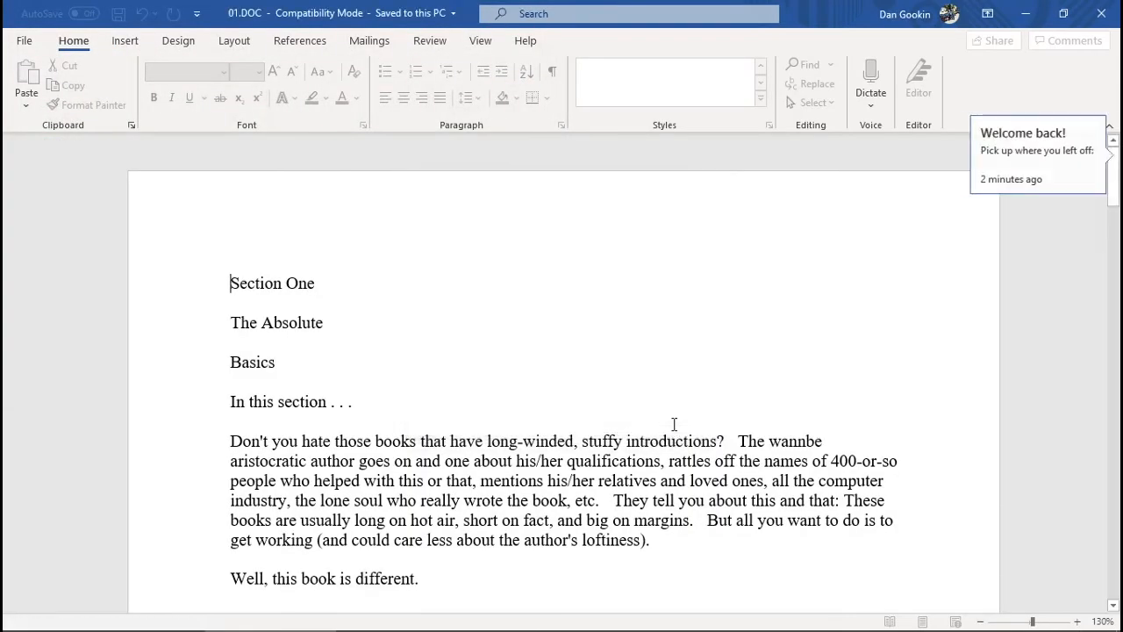
scroll(626, 423, "down", 2)
scroll(626, 423, "down", 2)
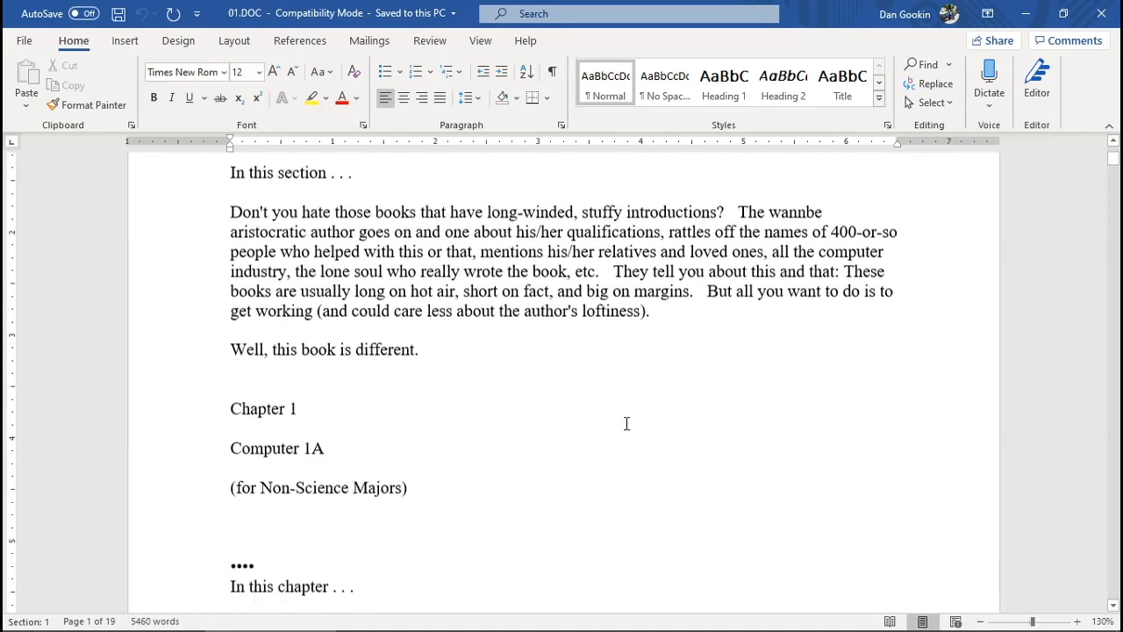
scroll(627, 423, "down", 1)
scroll(626, 423, "down", 3)
scroll(627, 423, "down", 1)
scroll(626, 423, "down", 4)
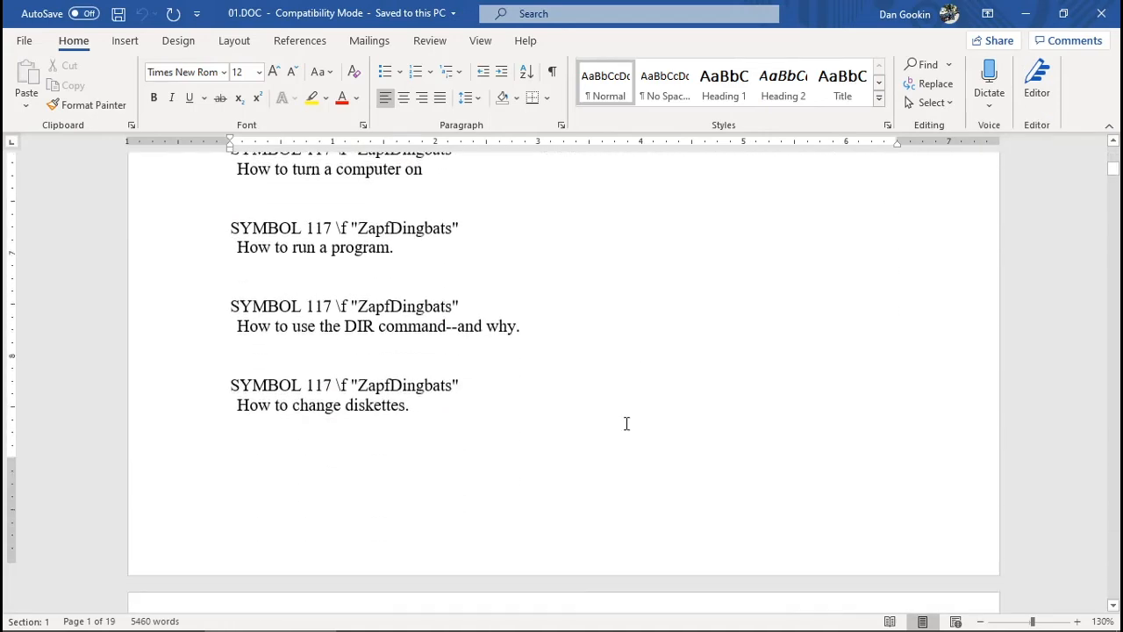
scroll(627, 423, "down", 1)
scroll(626, 423, "down", 1)
scroll(627, 423, "down", 3)
scroll(627, 423, "down", 2)
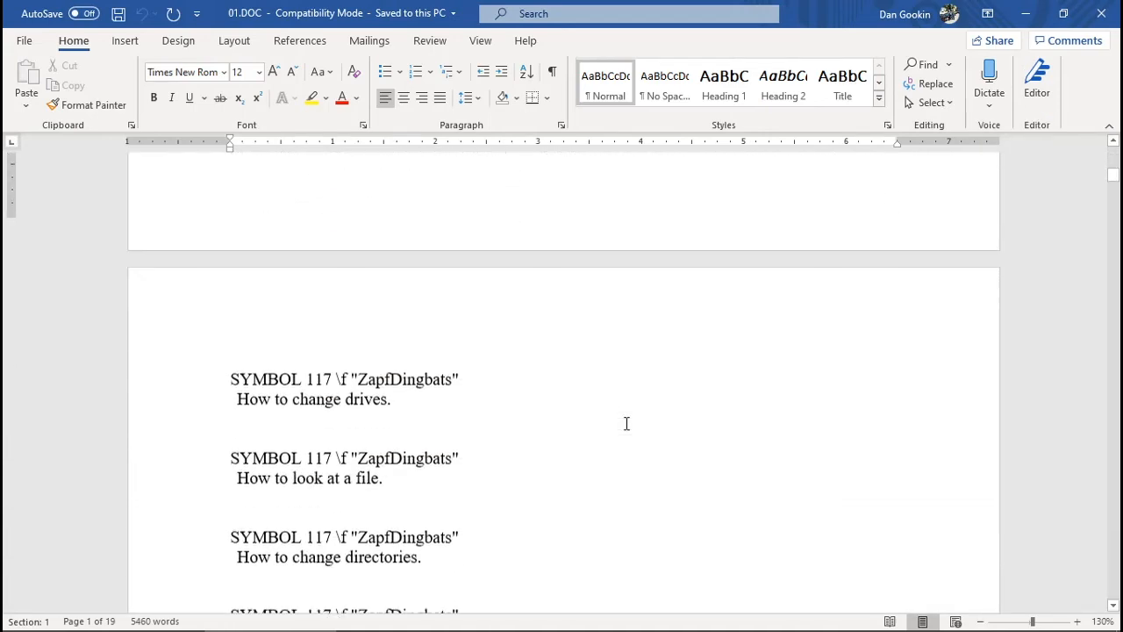
scroll(627, 423, "down", 3)
scroll(627, 423, "down", 1)
scroll(626, 423, "down", 3)
scroll(627, 423, "down", 2)
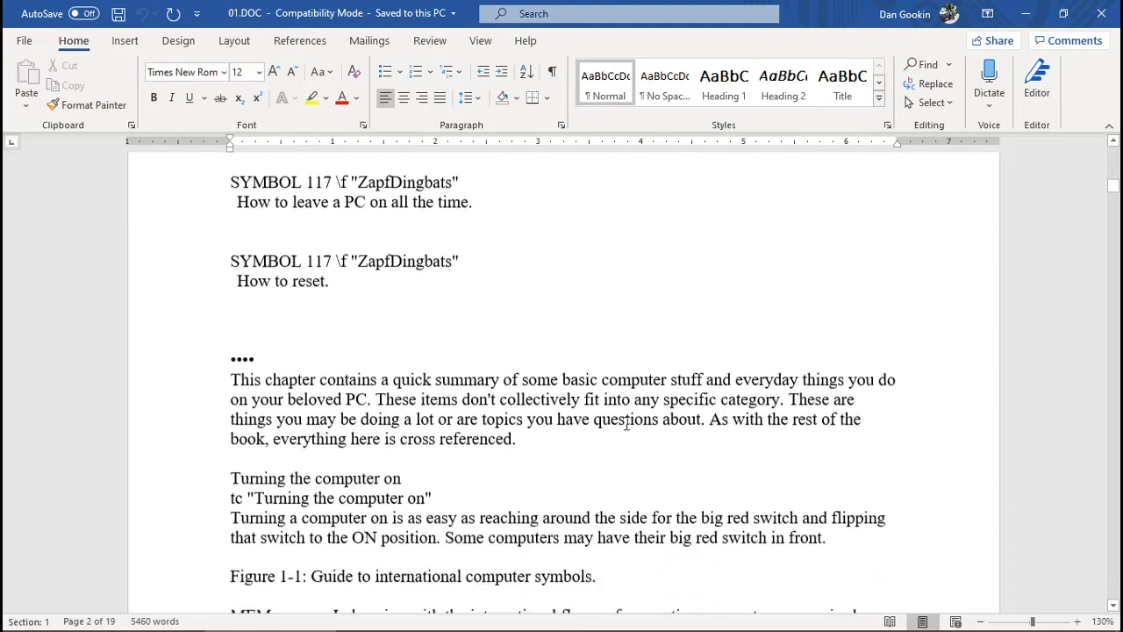
scroll(627, 423, "down", 2)
scroll(627, 423, "down", 1)
scroll(627, 423, "down", 1)
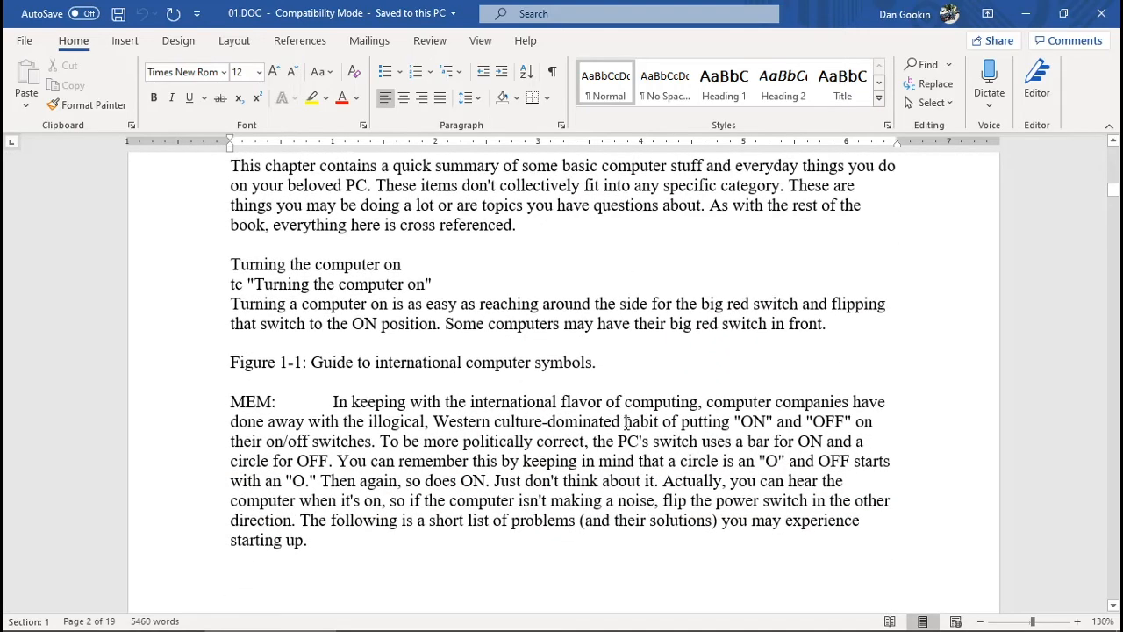